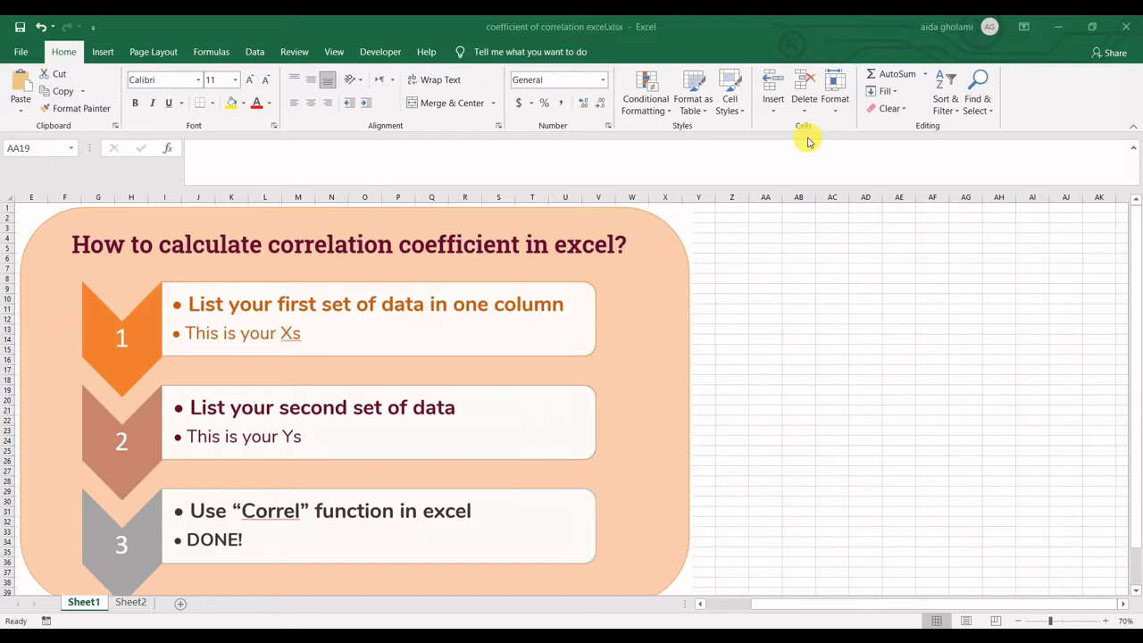
Step: Switch to Sheet2 to see the Set One, Set two and Set Three data
click(118, 603)
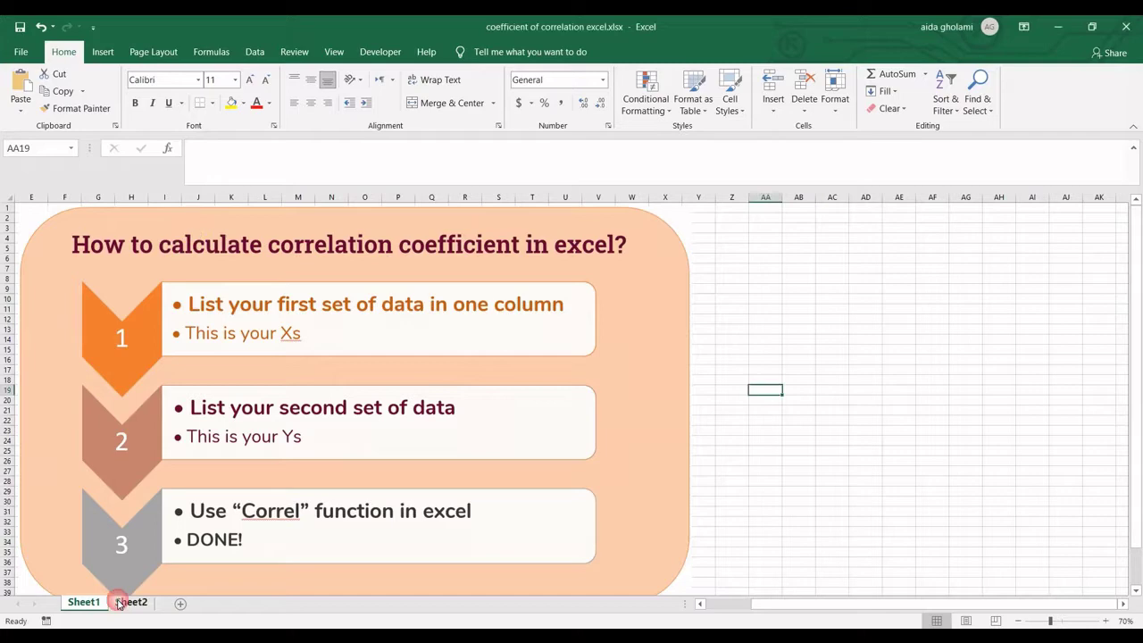
Step: Return to Sheet1's three-step correlation coefficient infographic
click(121, 603)
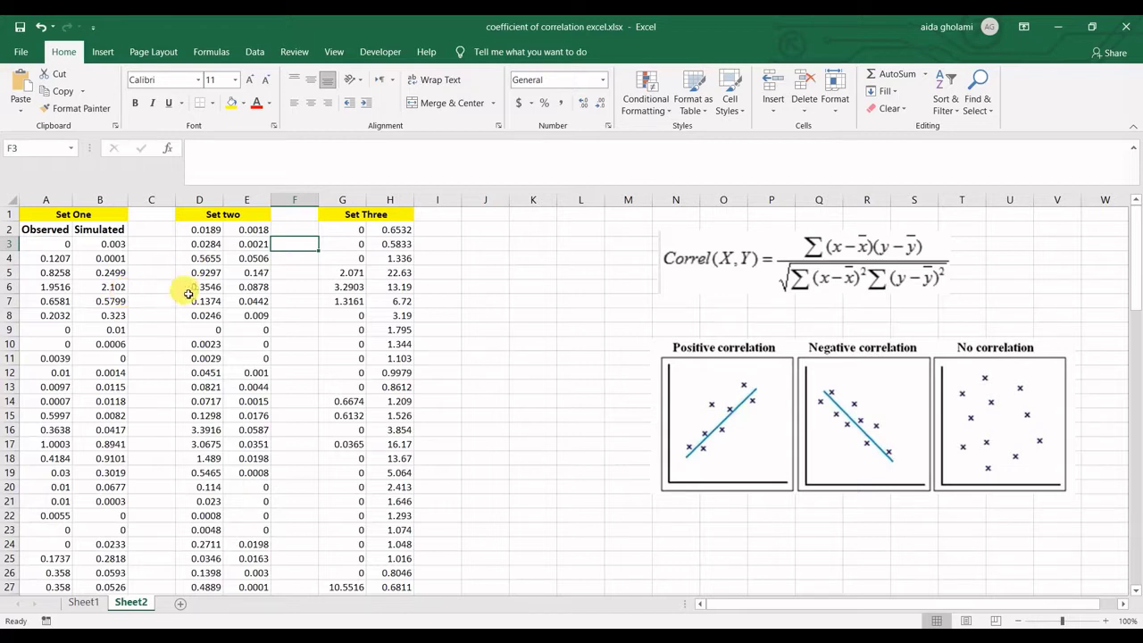
click(98, 605)
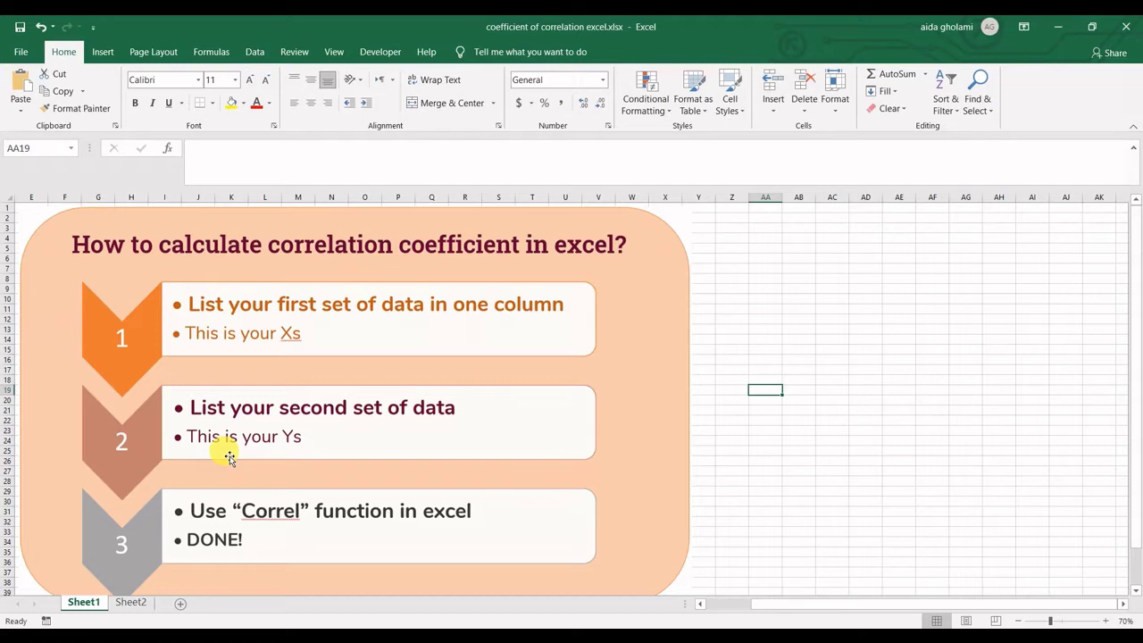
Step: Go back to Sheet2 with the three data sets and correlation diagrams
click(130, 601)
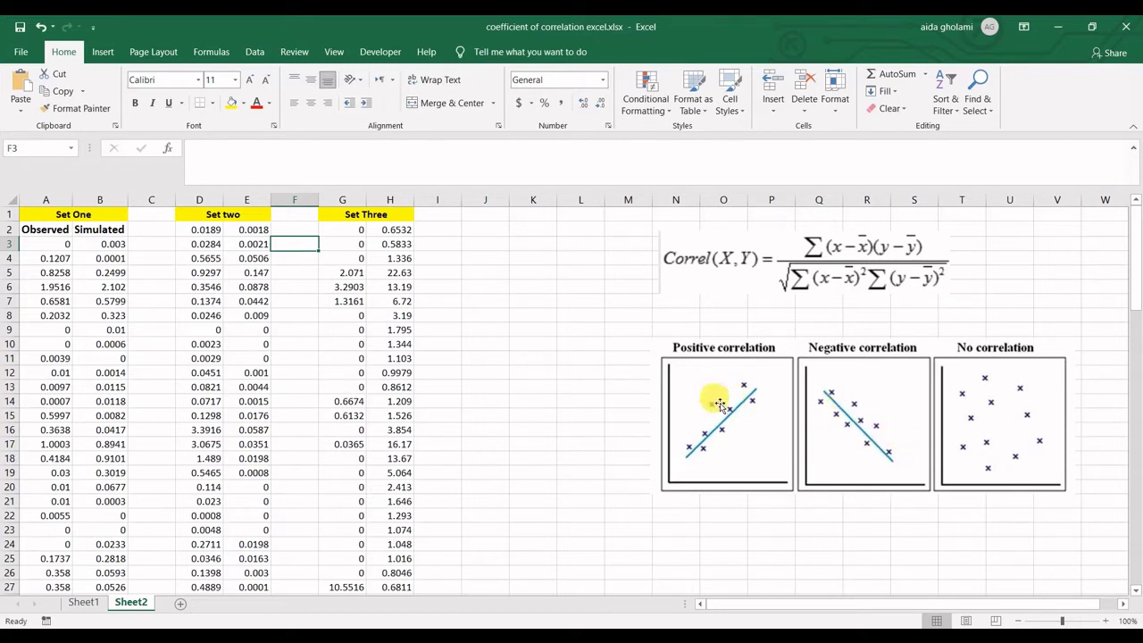
Step: Start a CORREL formula in cell J2 using autocomplete
click(489, 259)
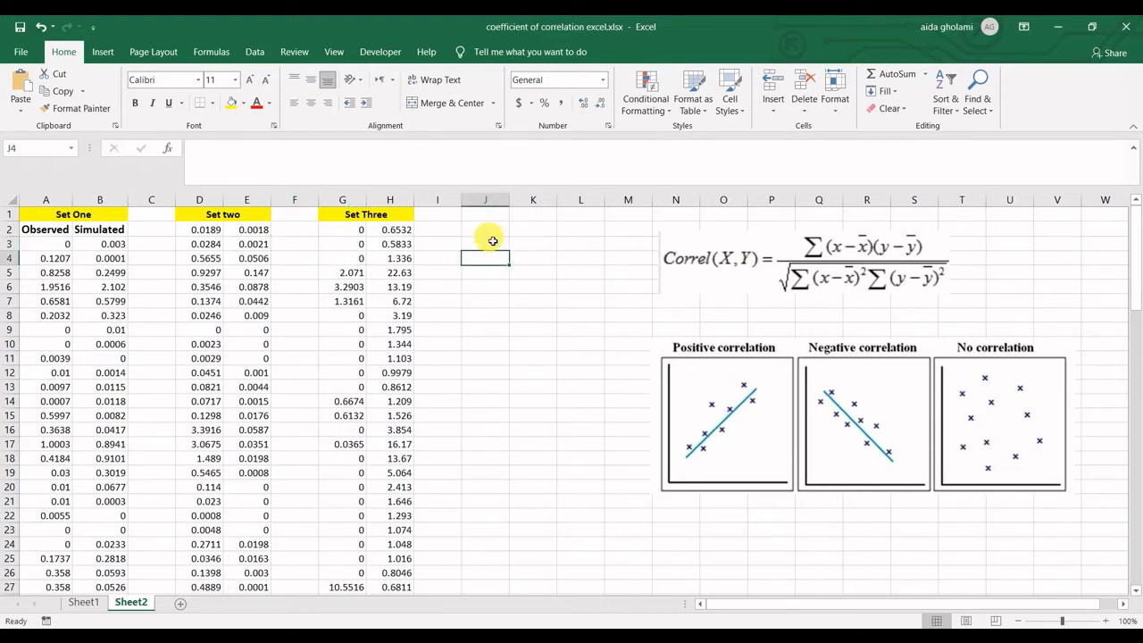
ctrl+scroll(482, 241, up, 3)
scroll(593, 302, up, 1)
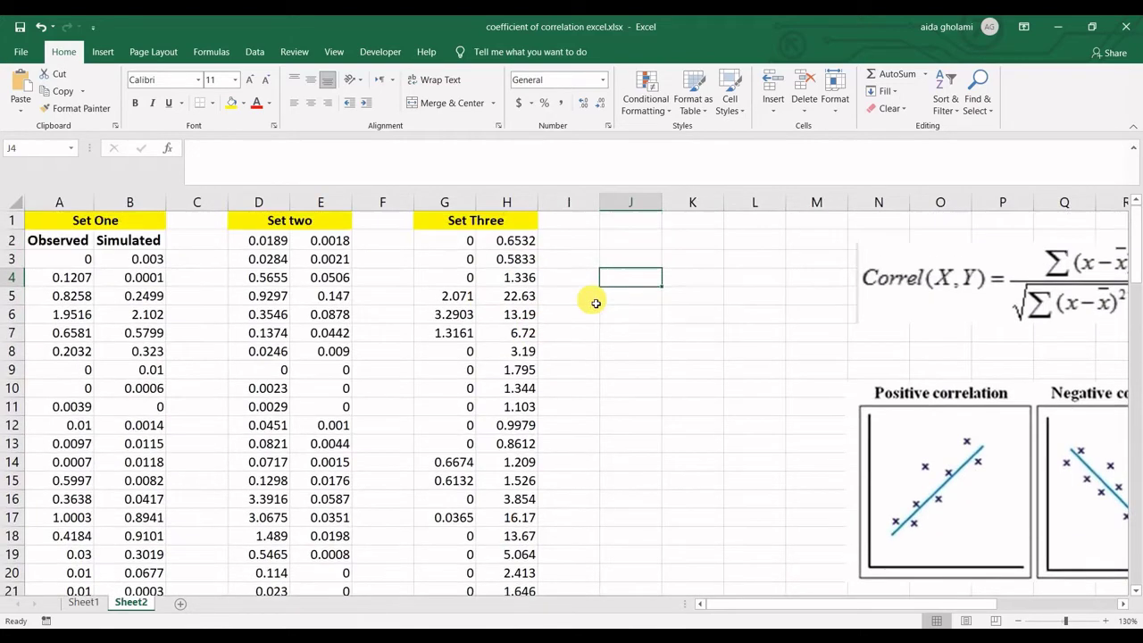
click(639, 245)
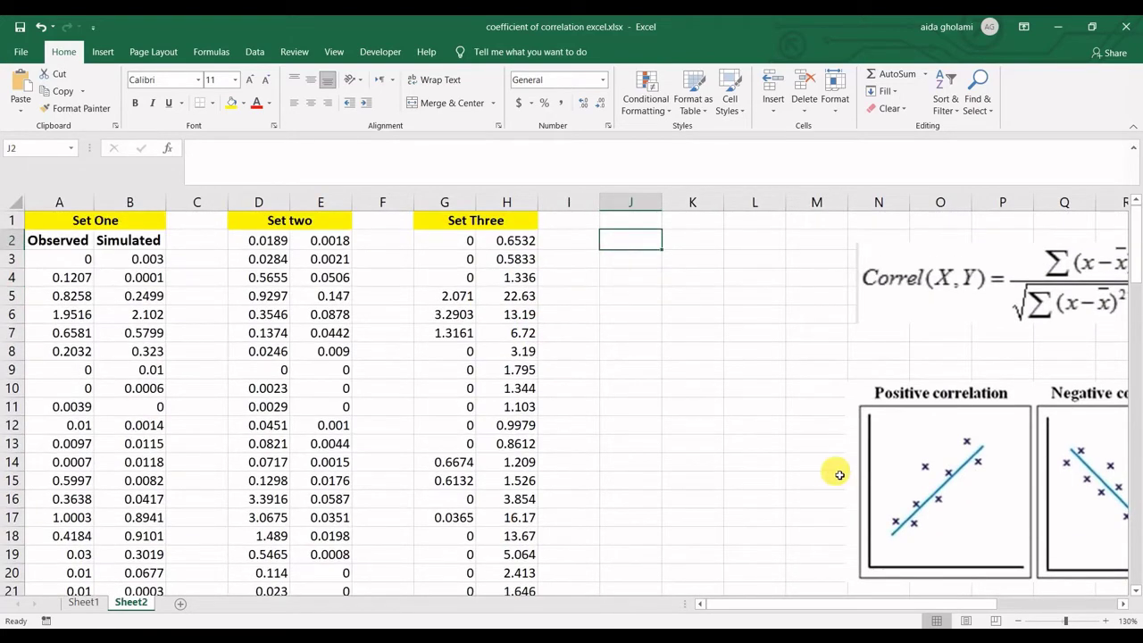
text(=)
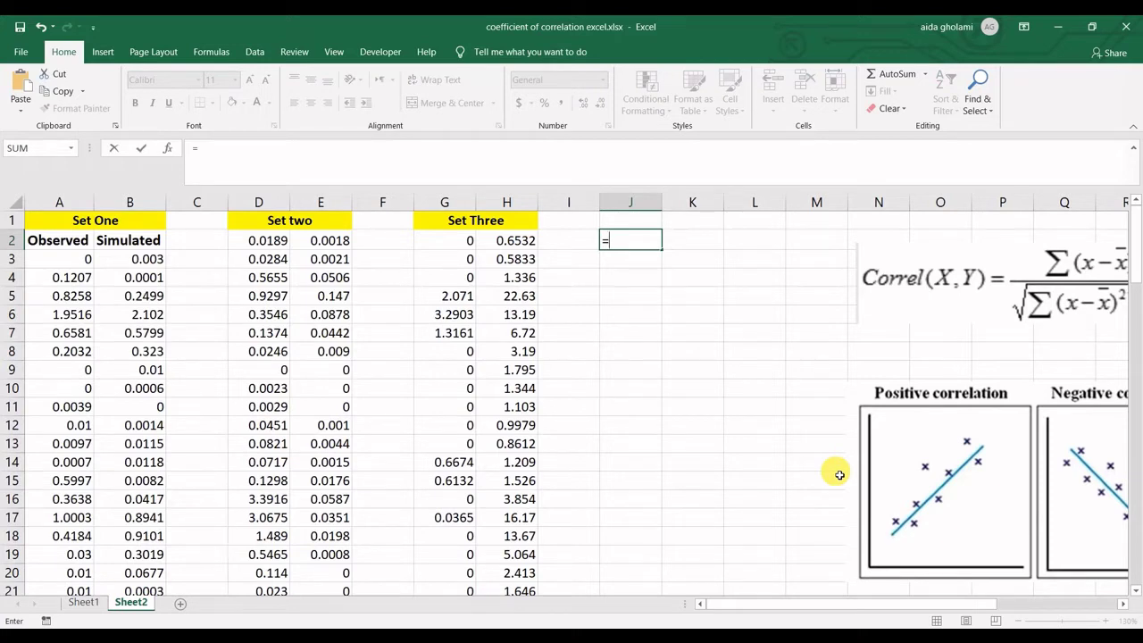
text(c)
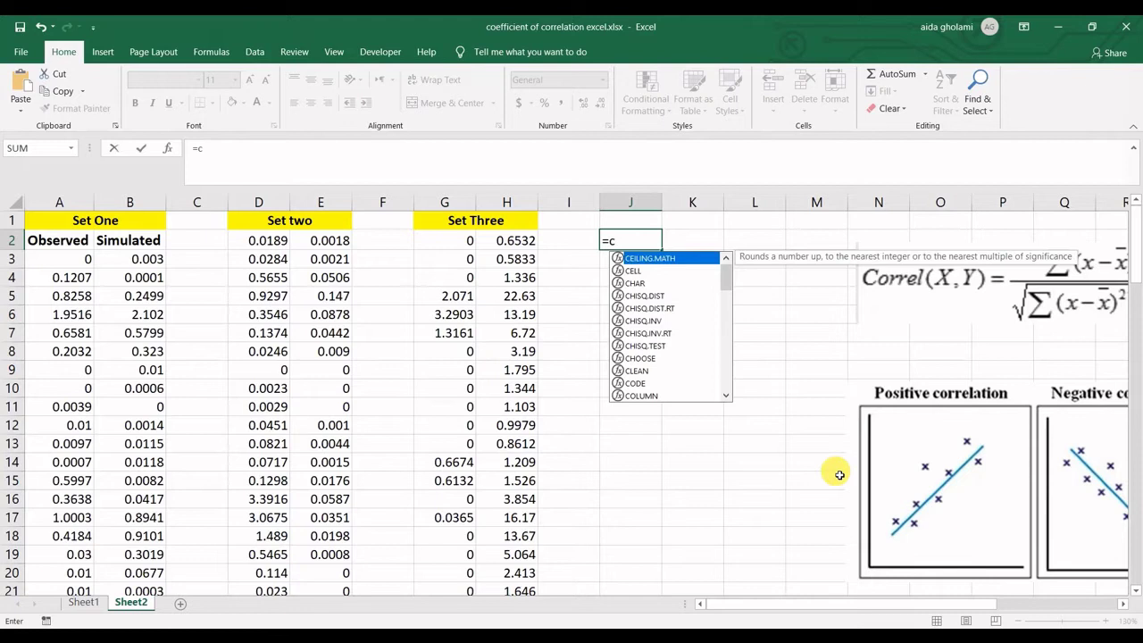
text(orr)
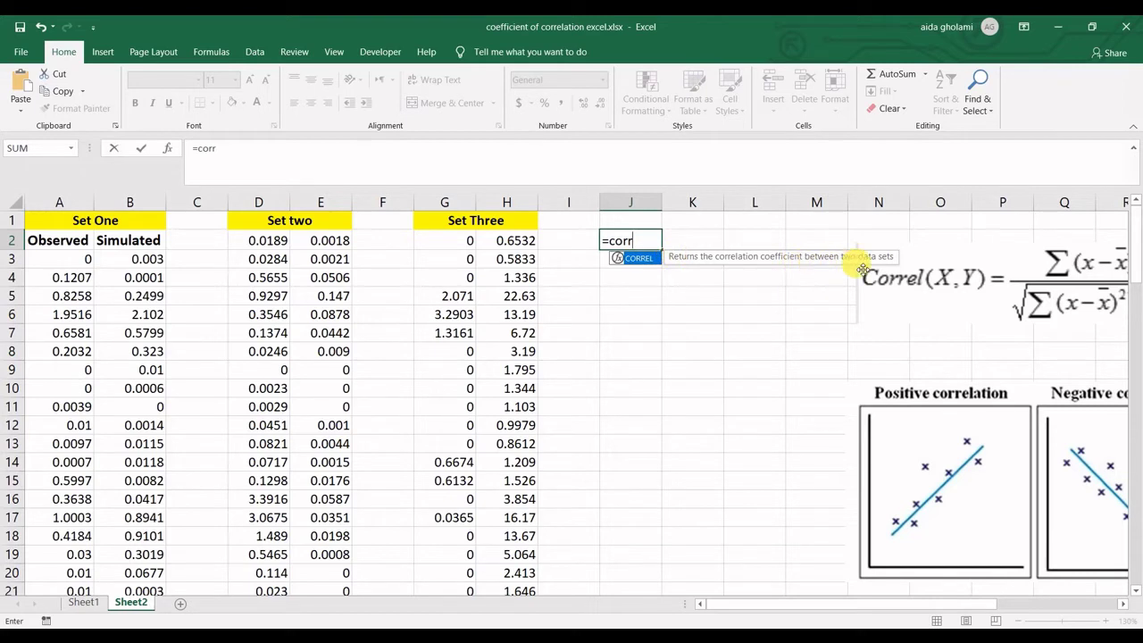
double_click(648, 260)
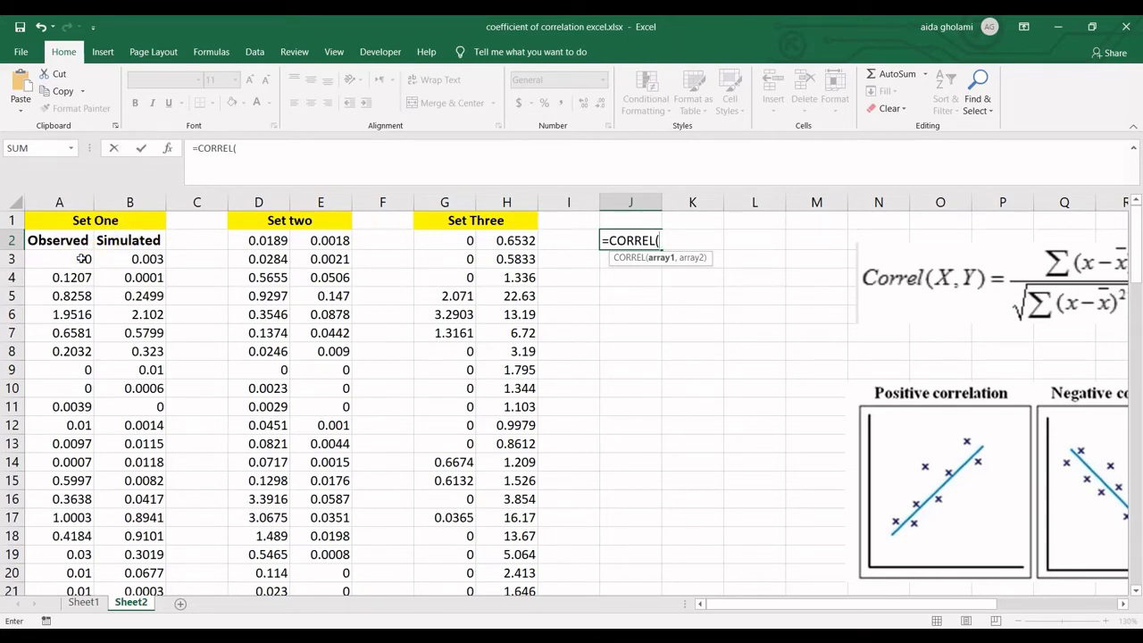
Step: Give CORREL the Observed range A3:A93 and Simulated range B3:B93, then close it
drag(80, 261, 66, 550)
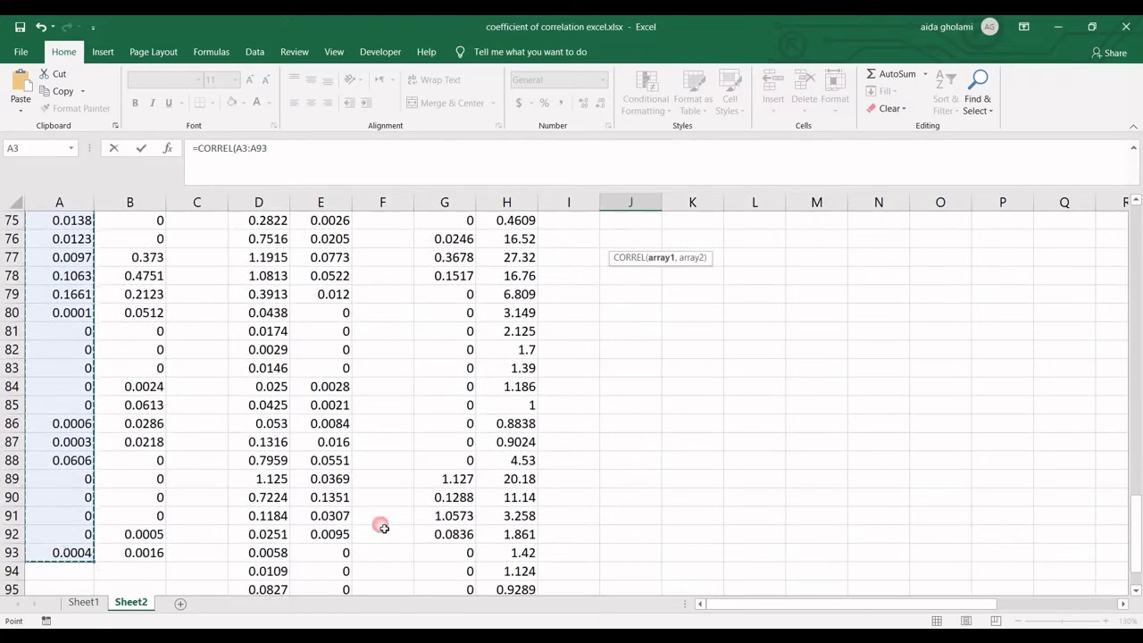
scroll(701, 486, up, 2)
drag(1137, 505, 1137, 208)
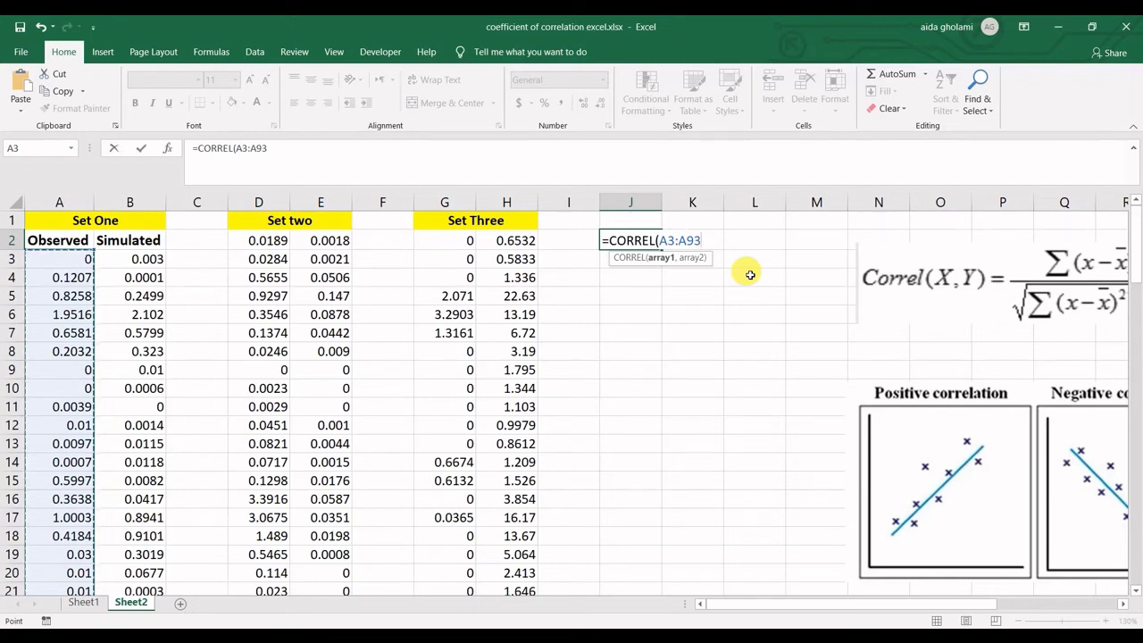
text(,)
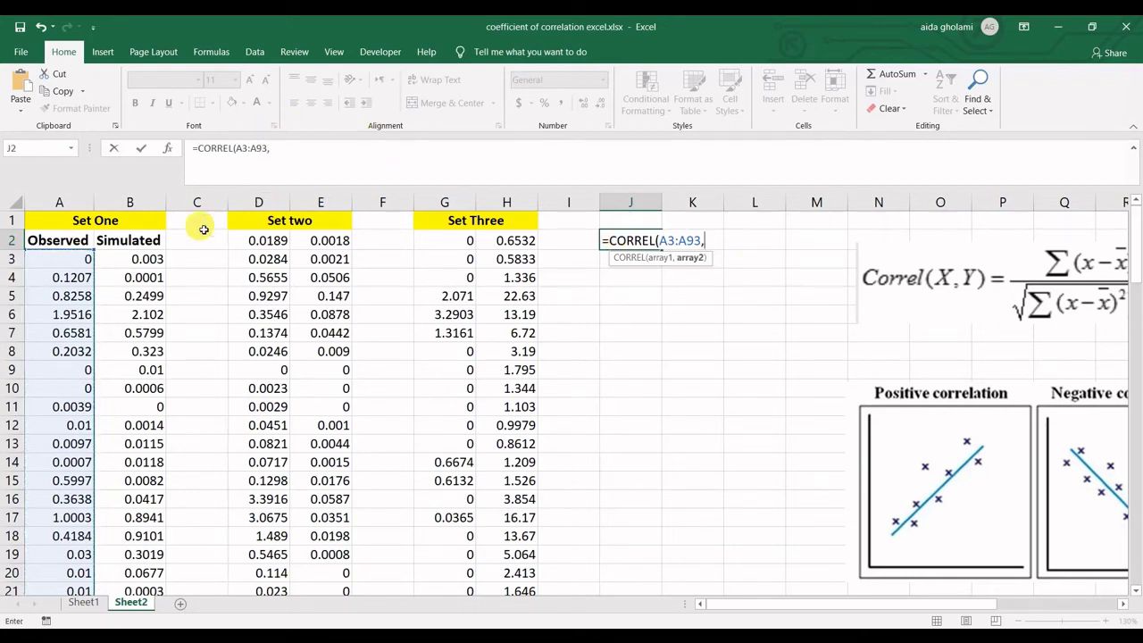
drag(148, 259, 166, 561)
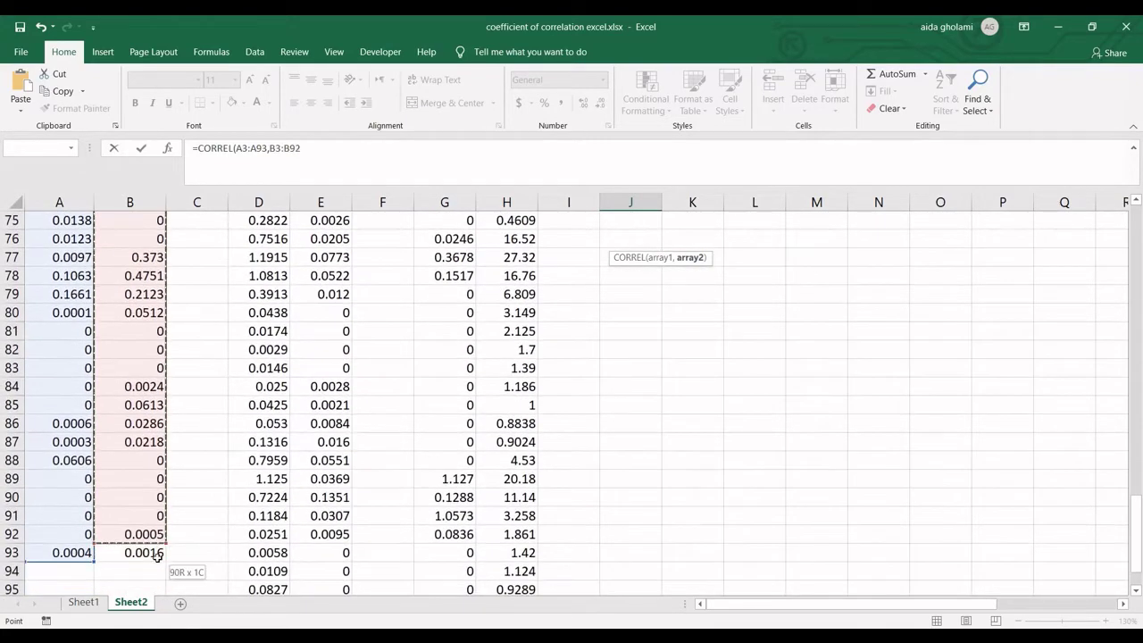
drag(157, 553, 157, 555)
scroll(842, 462, up, 3)
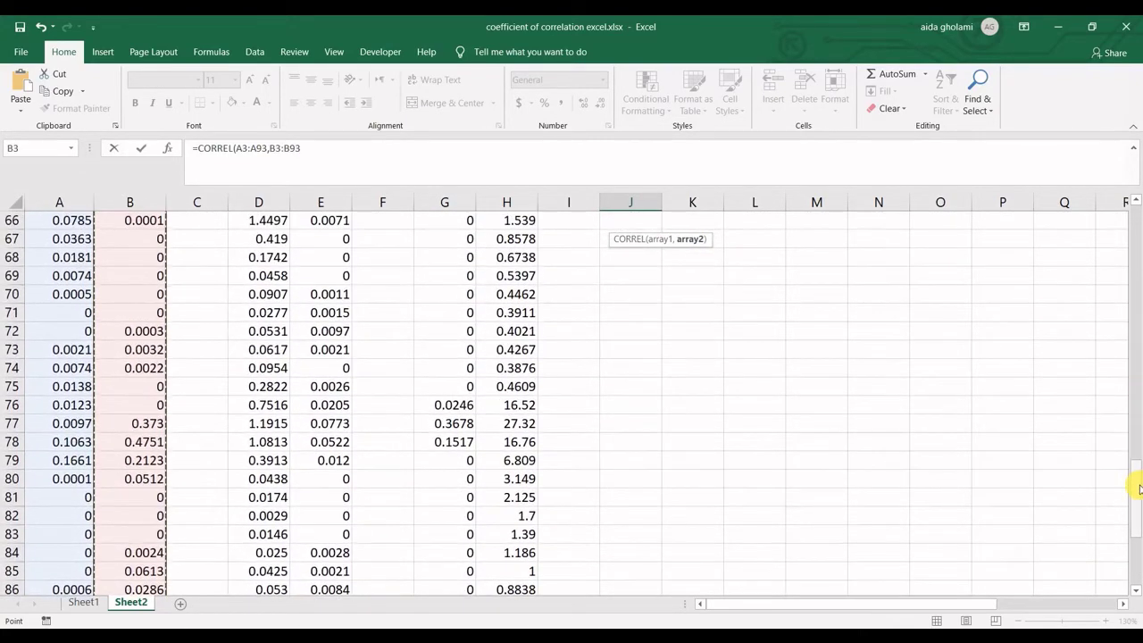
scroll(1139, 488, up, 20)
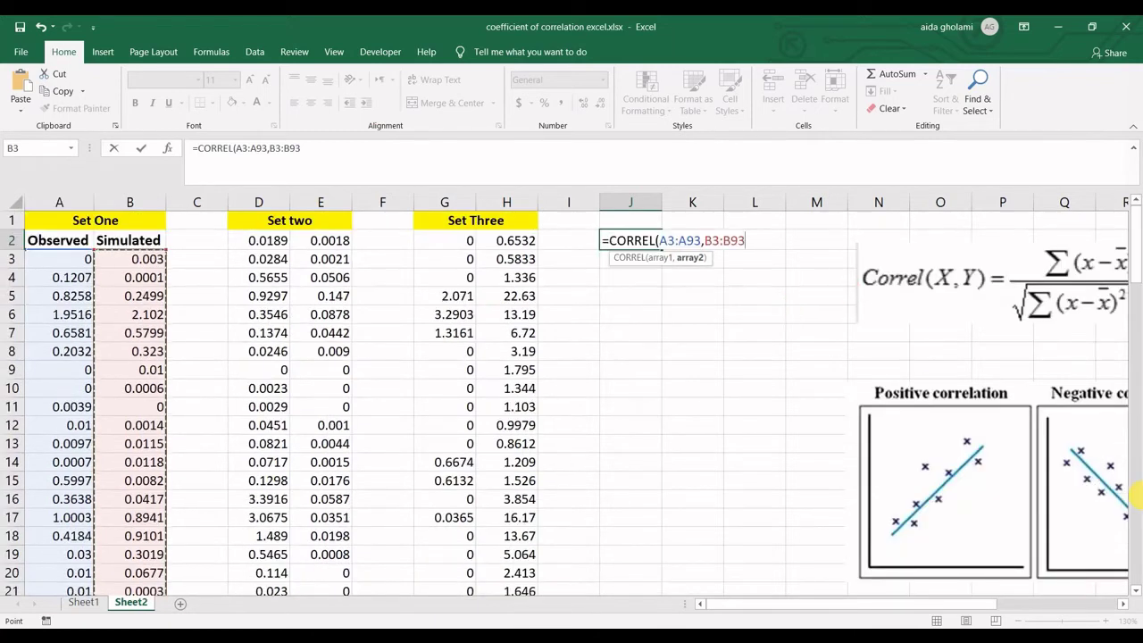
text())
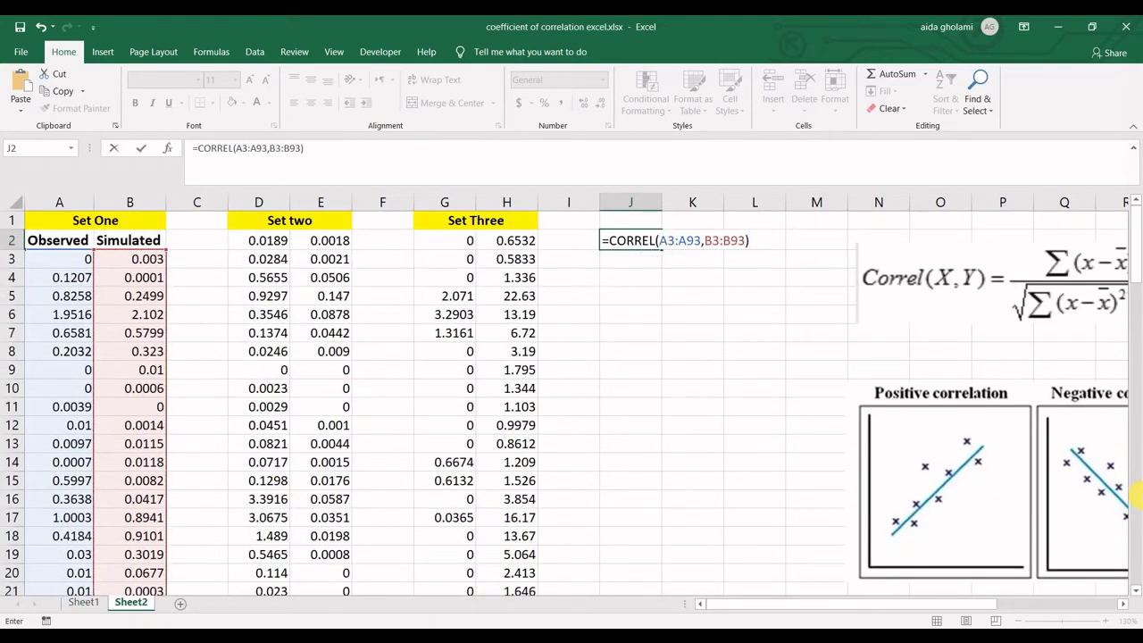
key(Return)
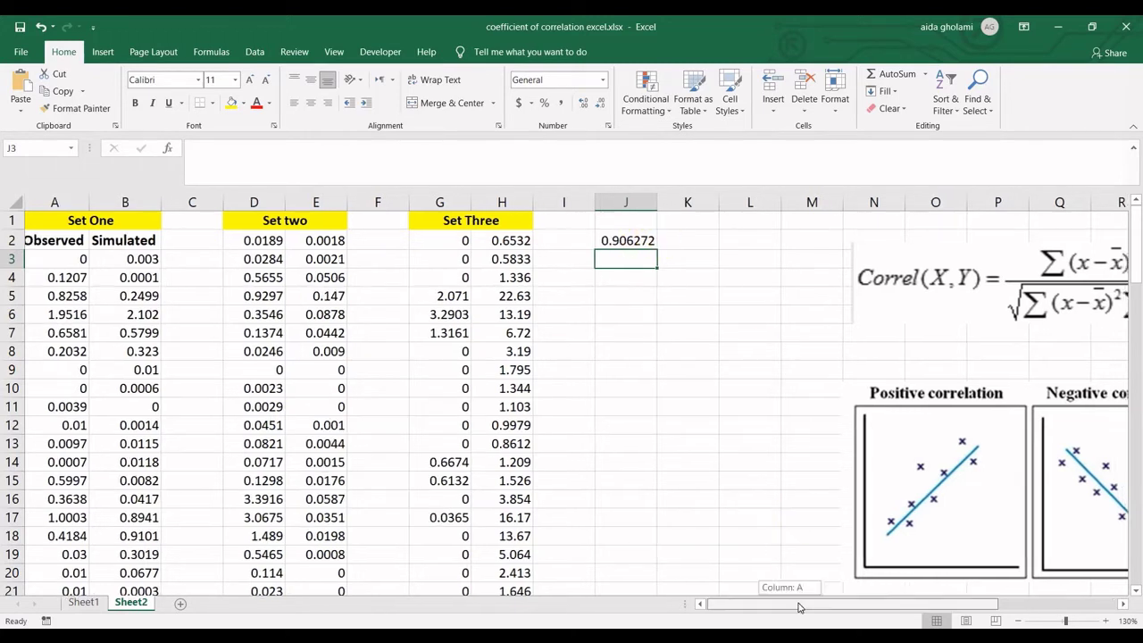
drag(791, 603, 823, 604)
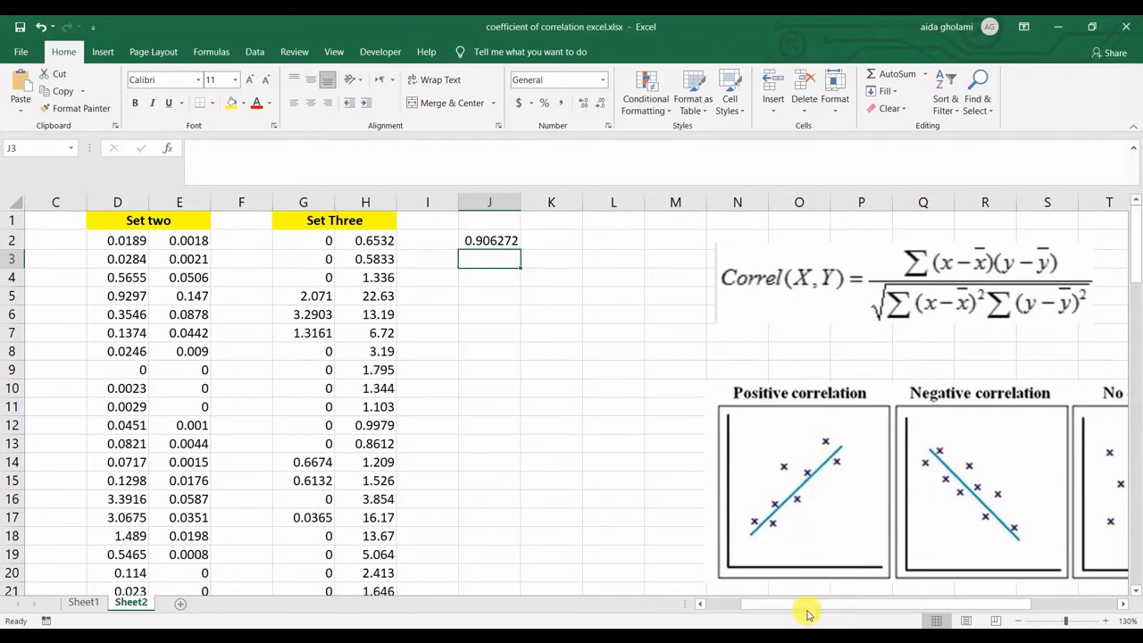
drag(778, 612, 743, 613)
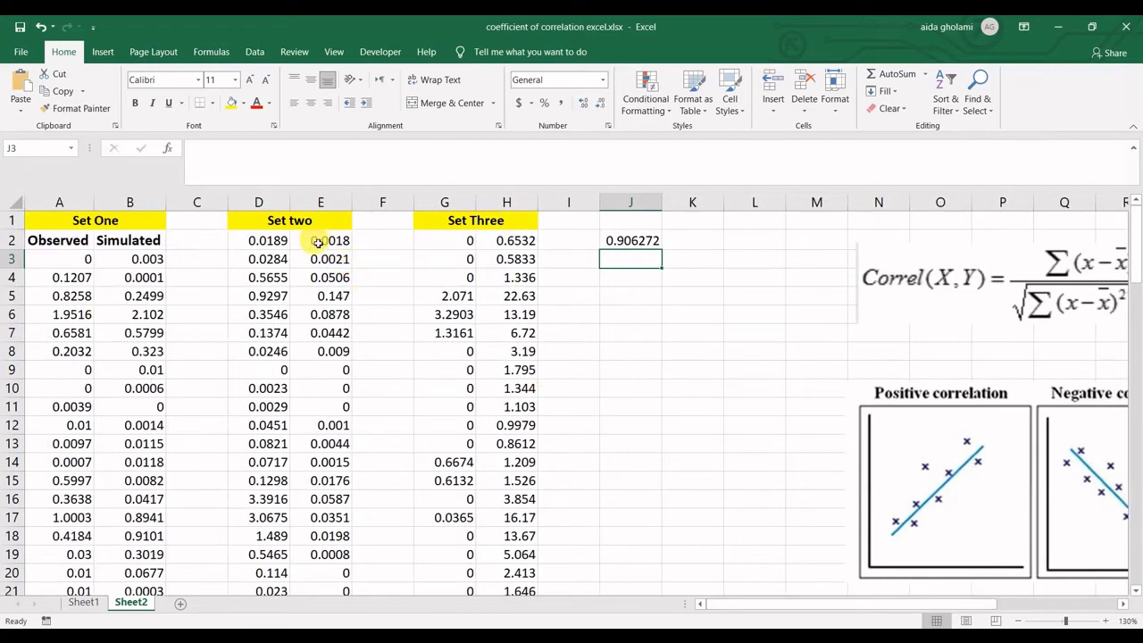
click(715, 240)
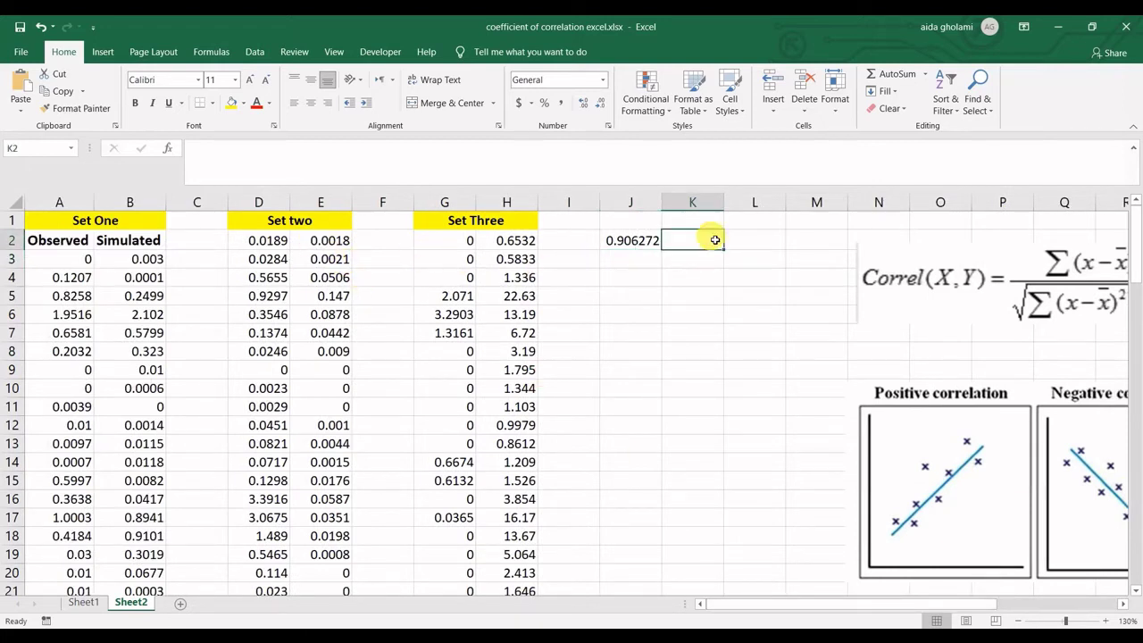
Step: Enter =CORREL(D2:D97,E2:E97) in K2, returning 0.547825 for Set two
text(=c)
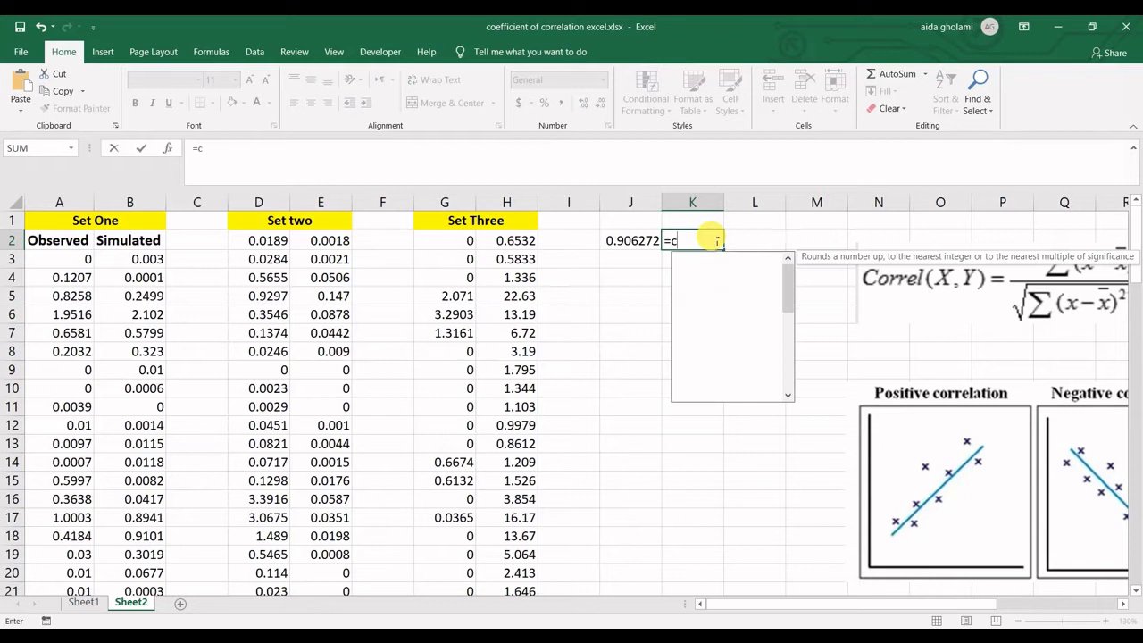
text(orr)
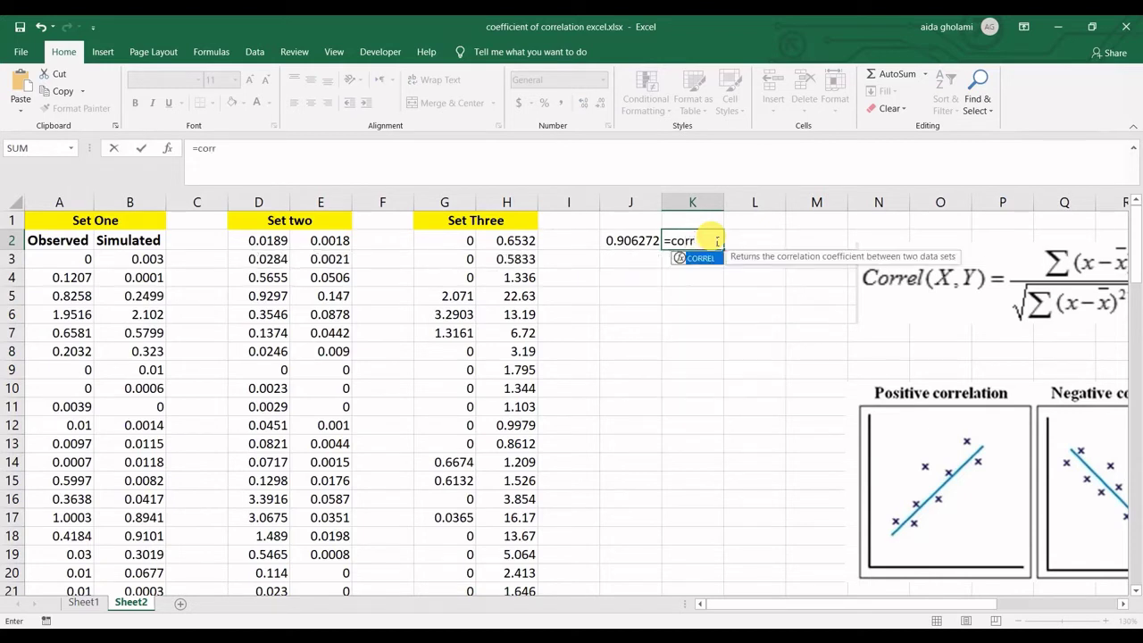
double_click(706, 257)
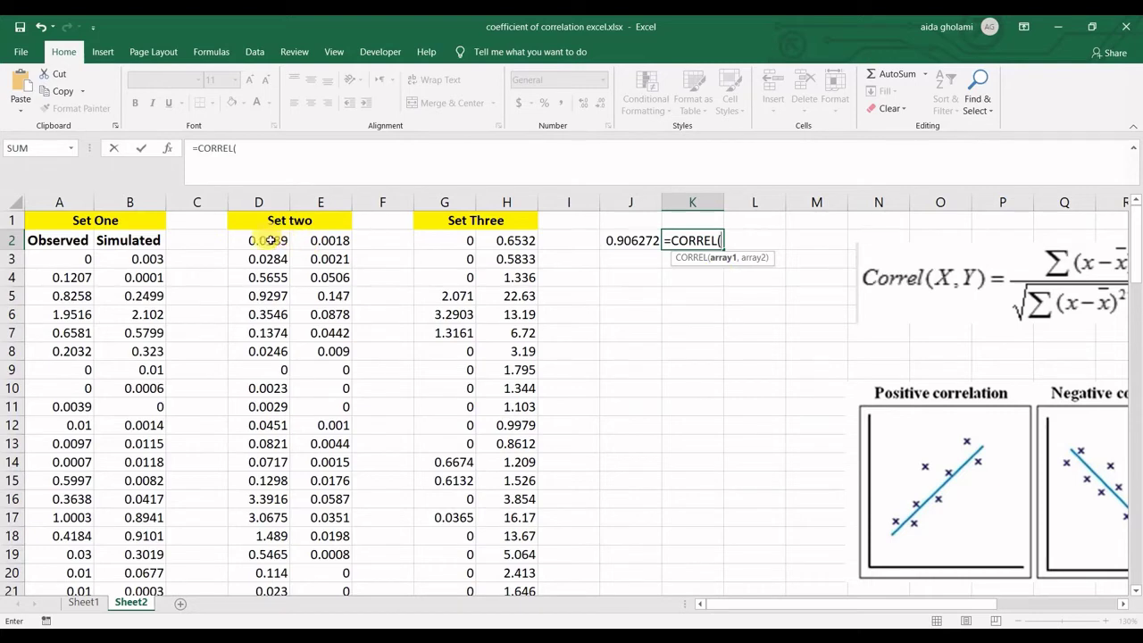
drag(270, 240, 262, 556)
drag(1135, 567, 1135, 216)
click(327, 241)
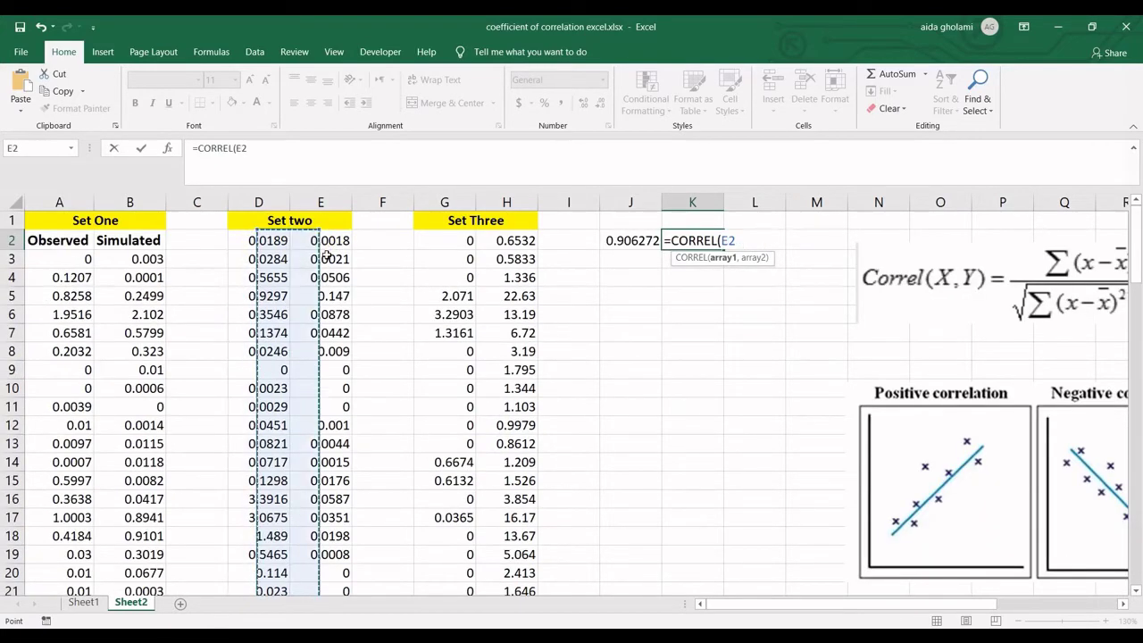
drag(326, 257, 350, 243)
text(,)
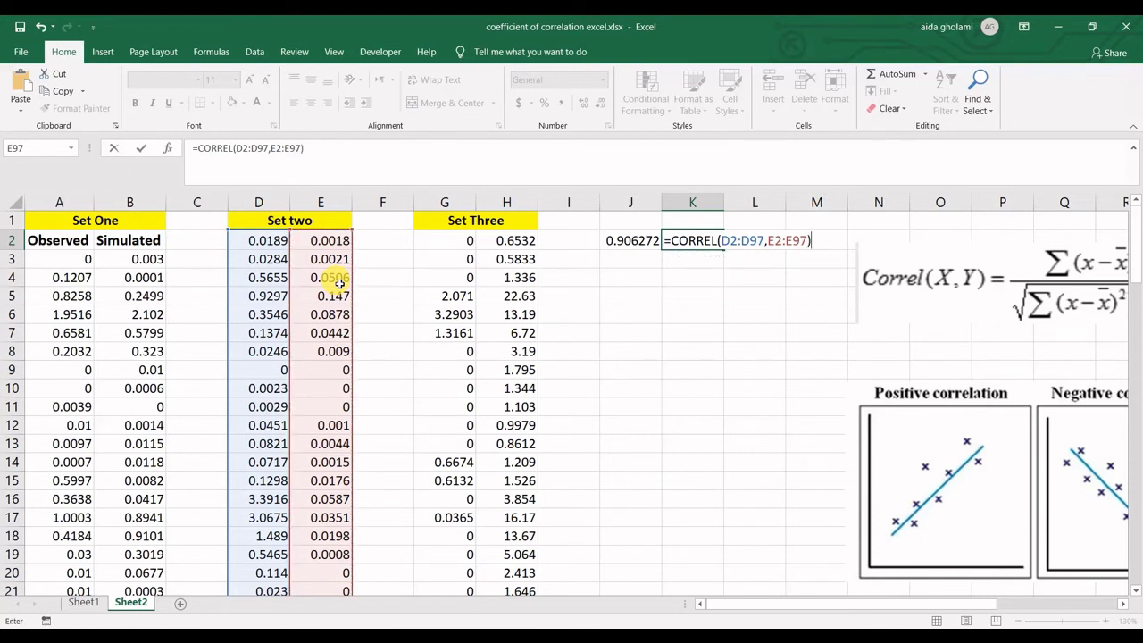
key(Return)
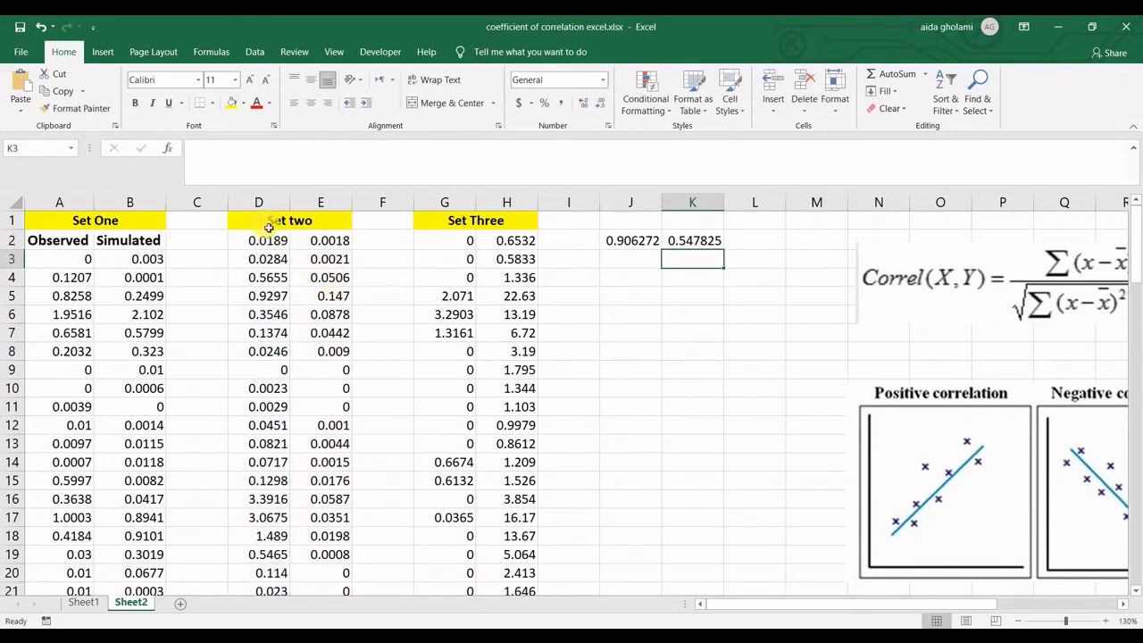
click(693, 241)
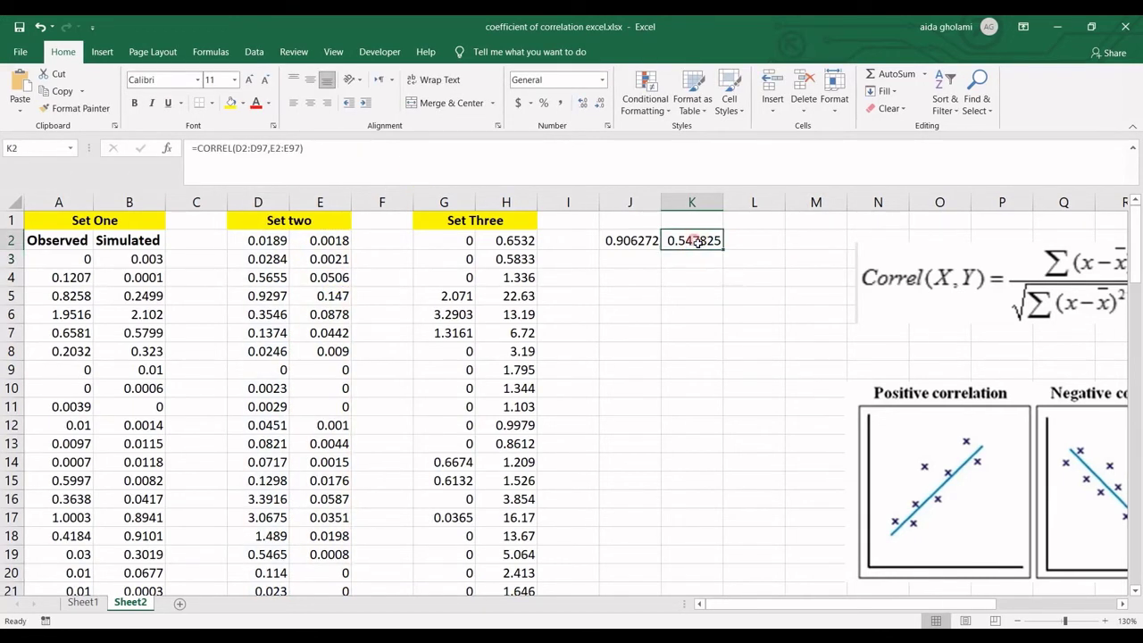
Step: Enter =CORREL(G2:G97,H2:H97) in L2, returning about 0.289 for Set Three
click(756, 242)
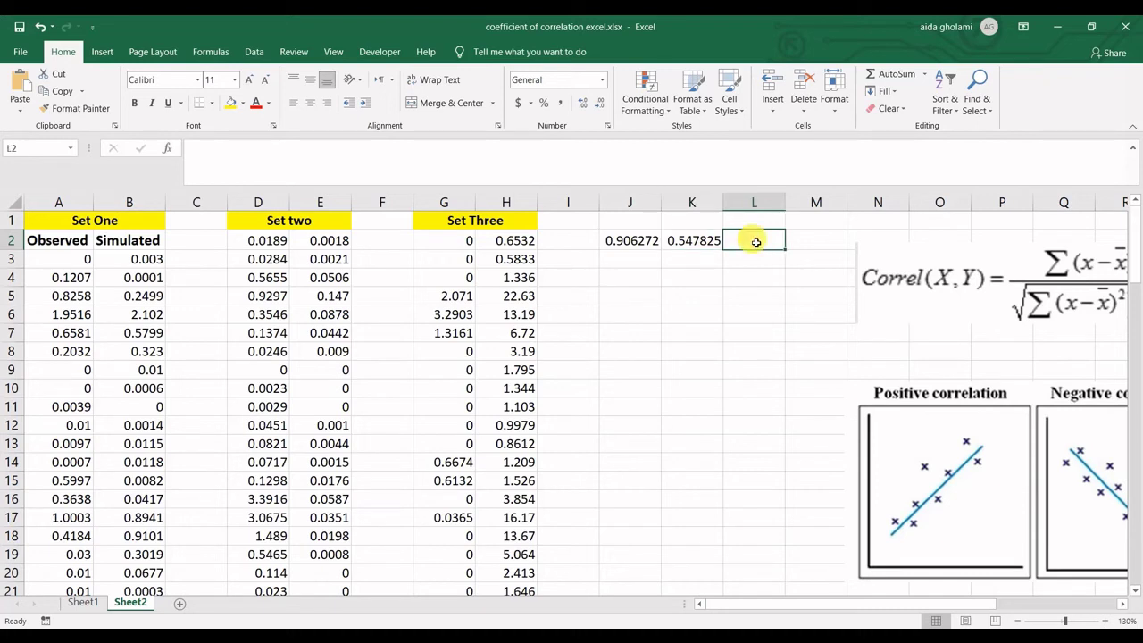
text(=c)
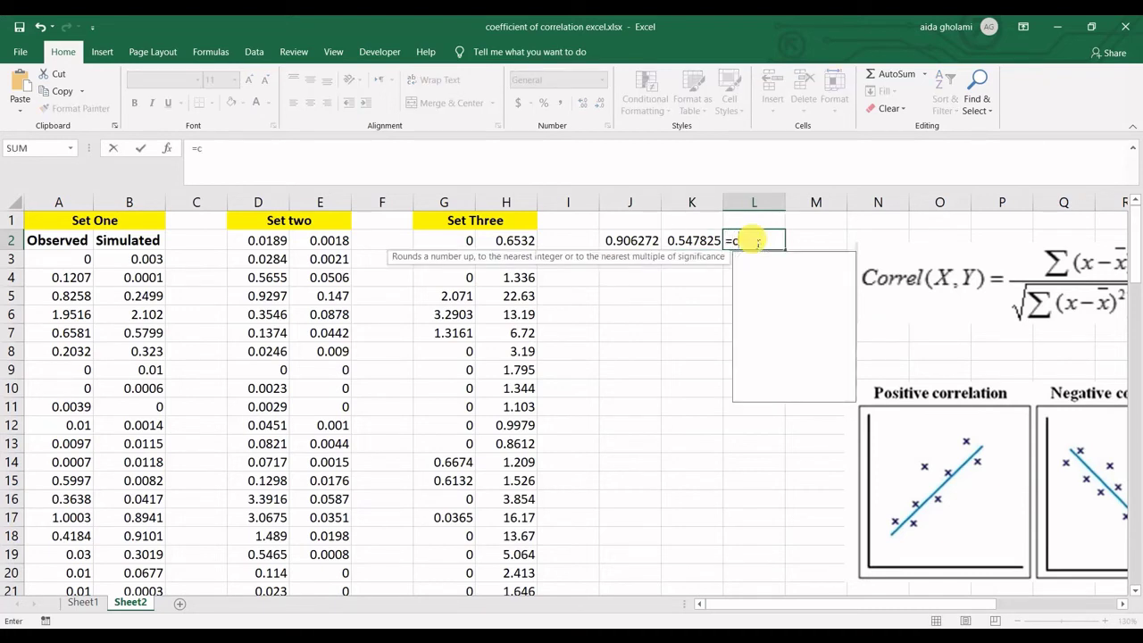
text(orr)
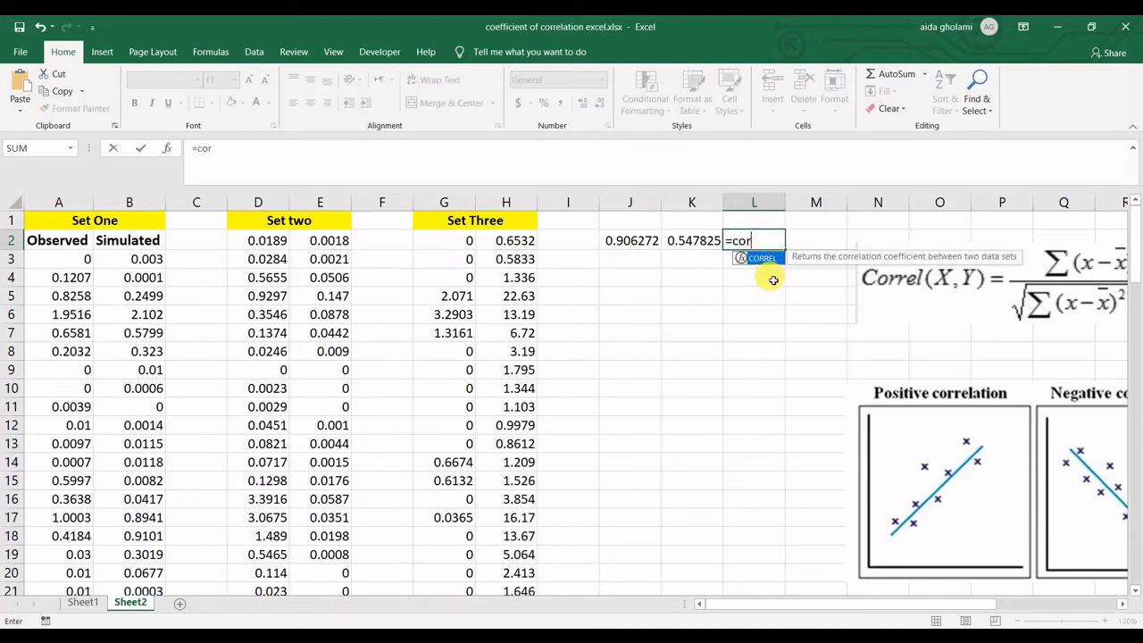
double_click(760, 258)
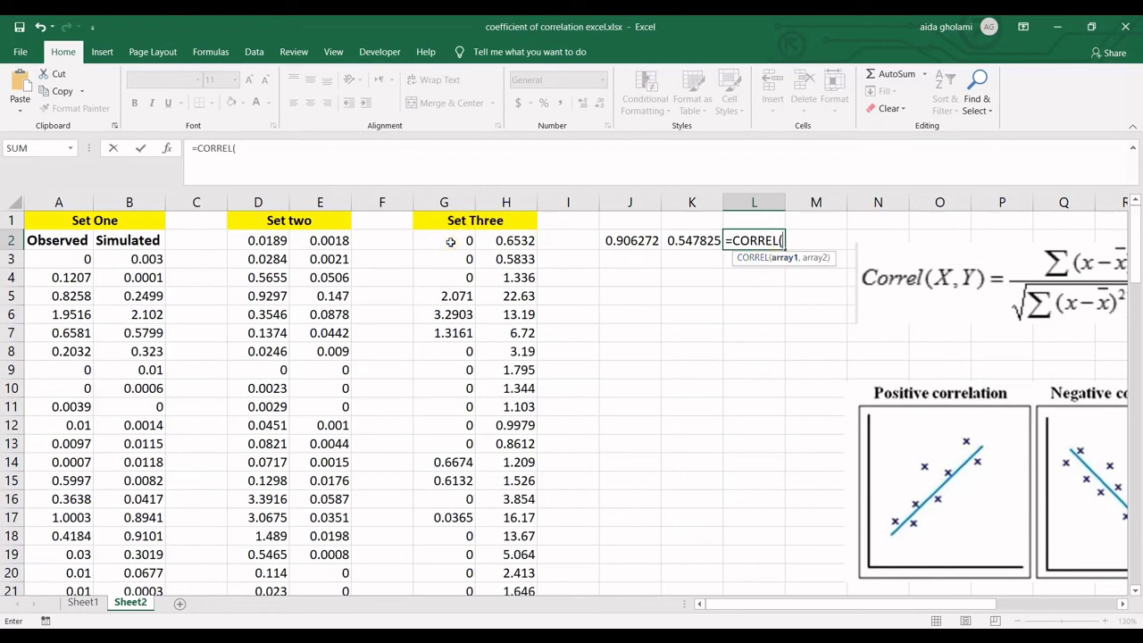
drag(453, 240, 491, 241)
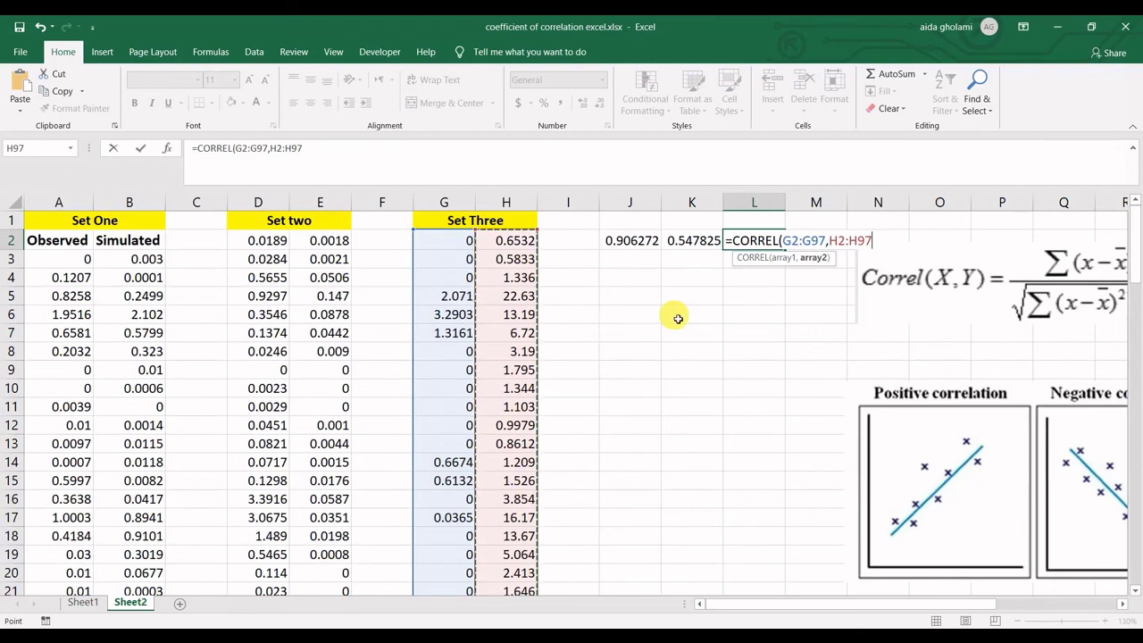
key(Return)
click(749, 280)
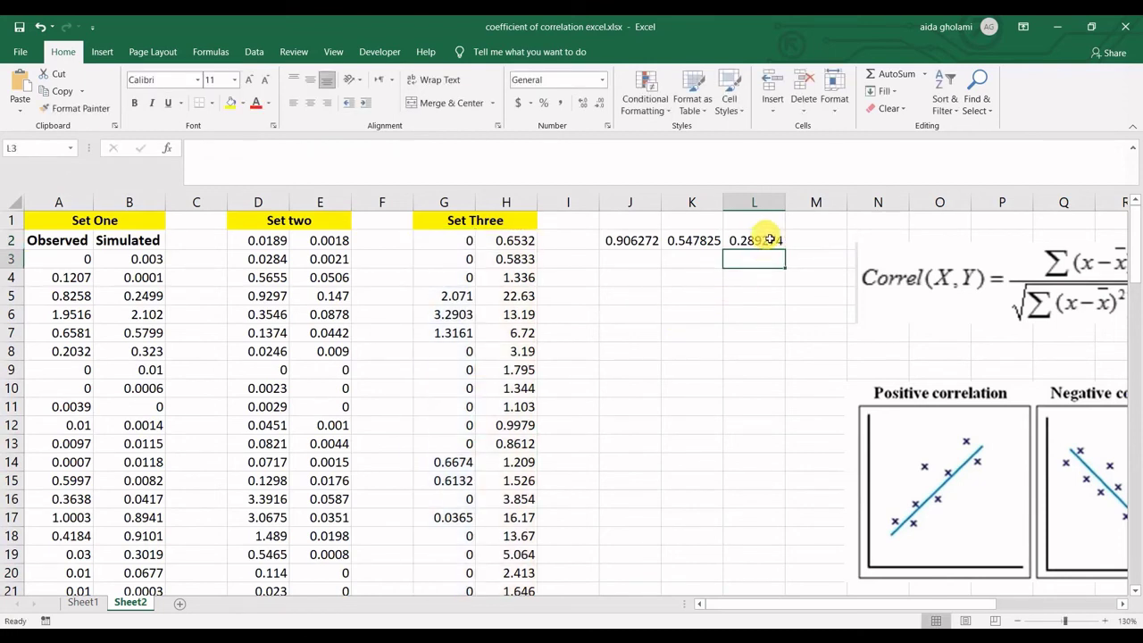
click(469, 246)
drag(468, 245, 490, 273)
click(494, 296)
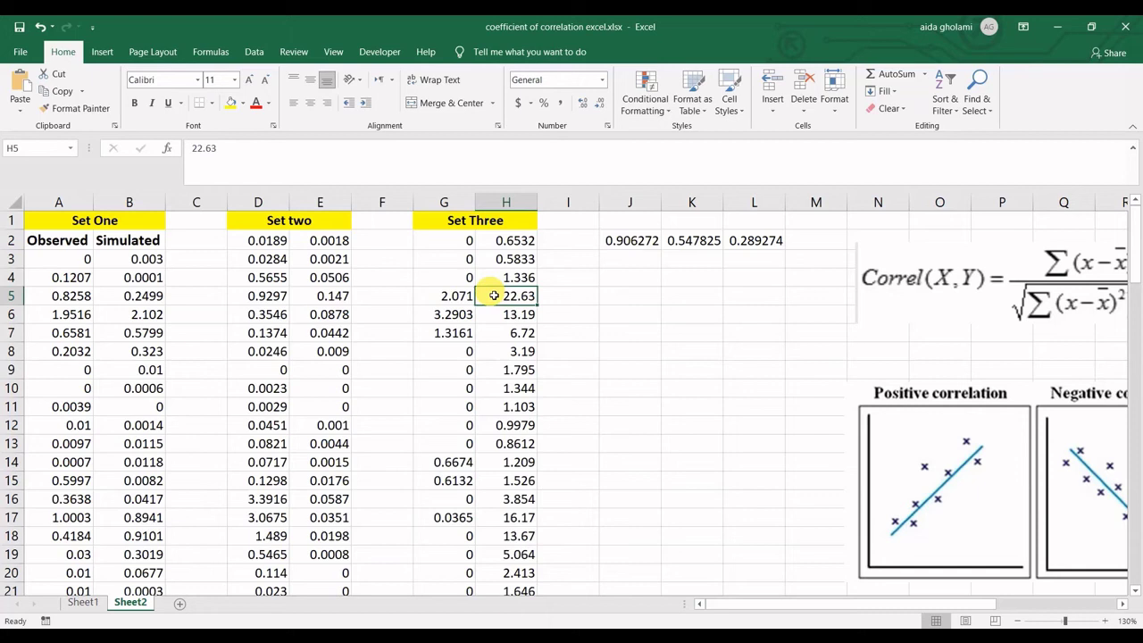
click(741, 245)
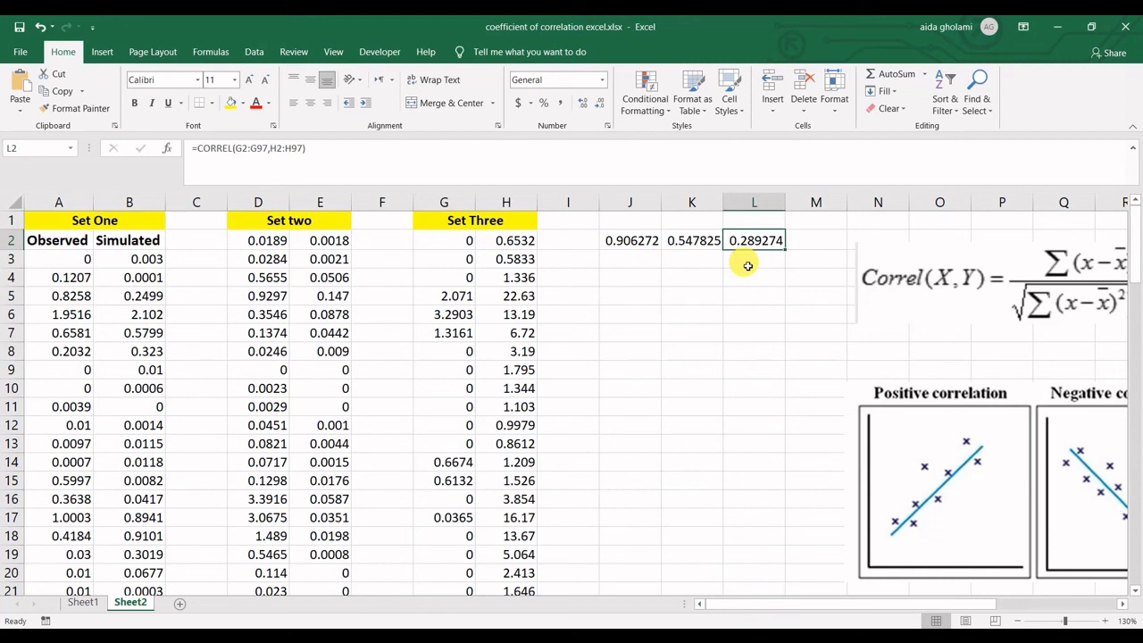